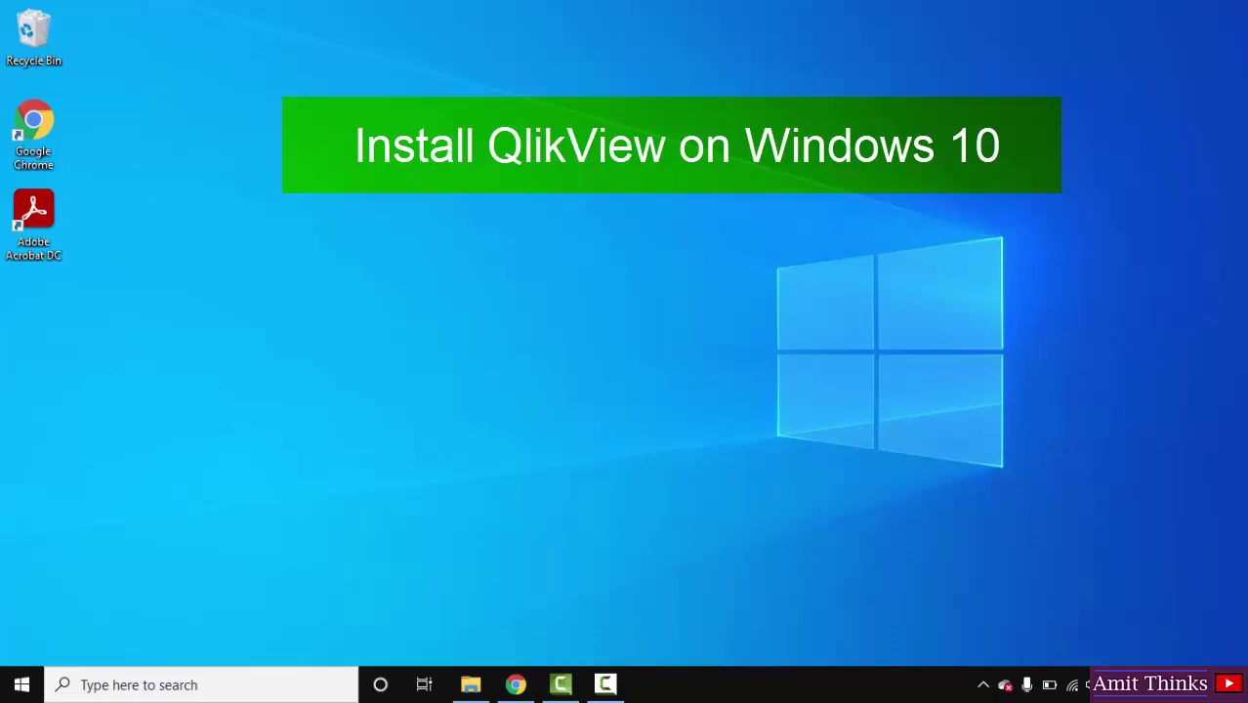
Step: Search Google for 'qlikview' in Chrome
click(514, 685)
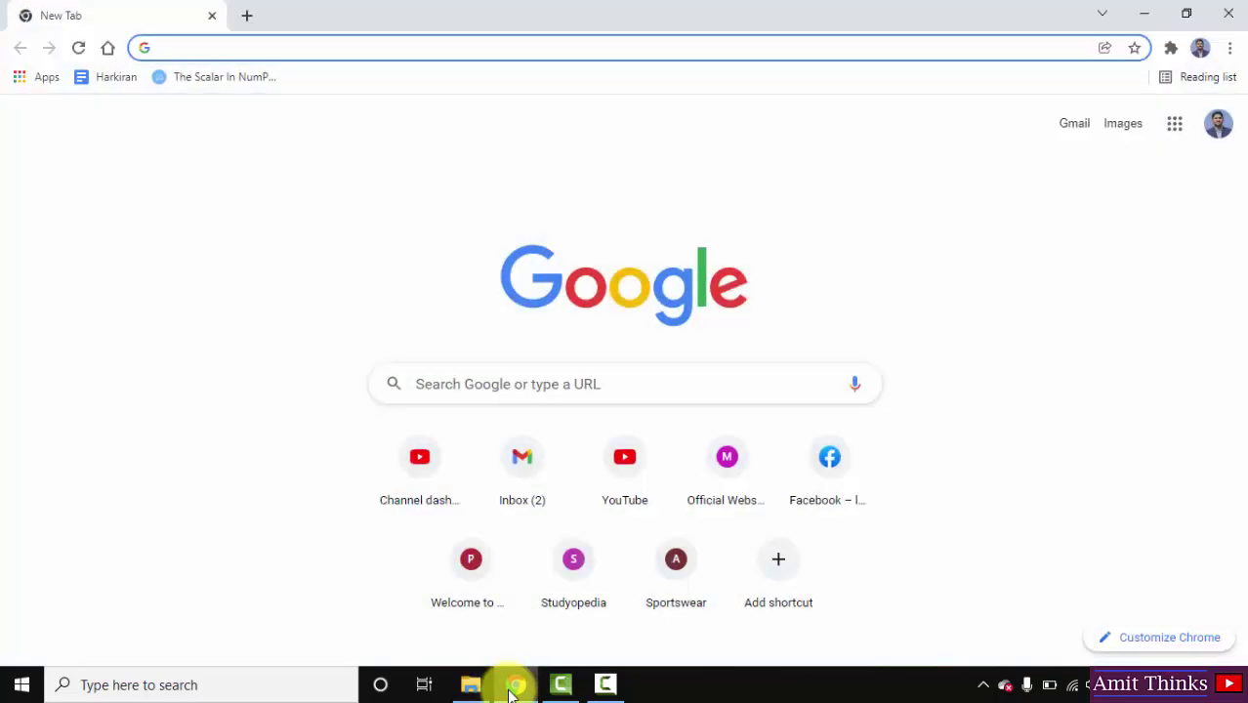
click(529, 385)
text(qlikv)
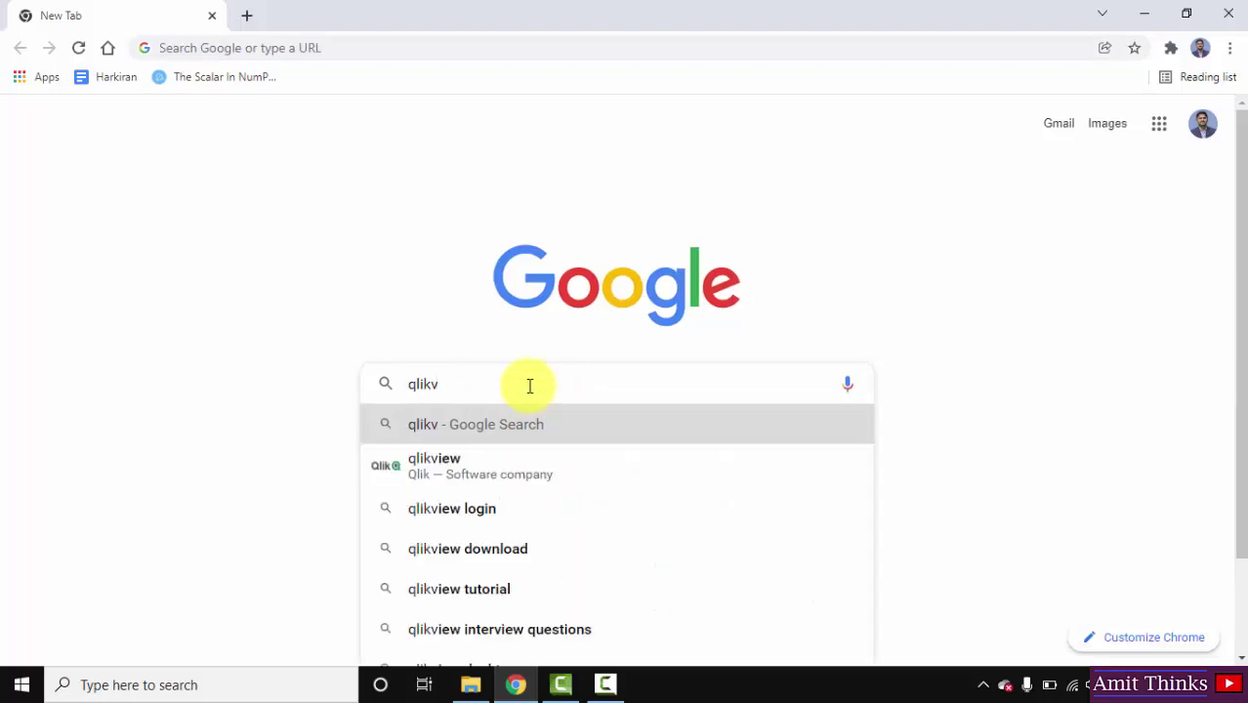
text(iew)
key(Return)
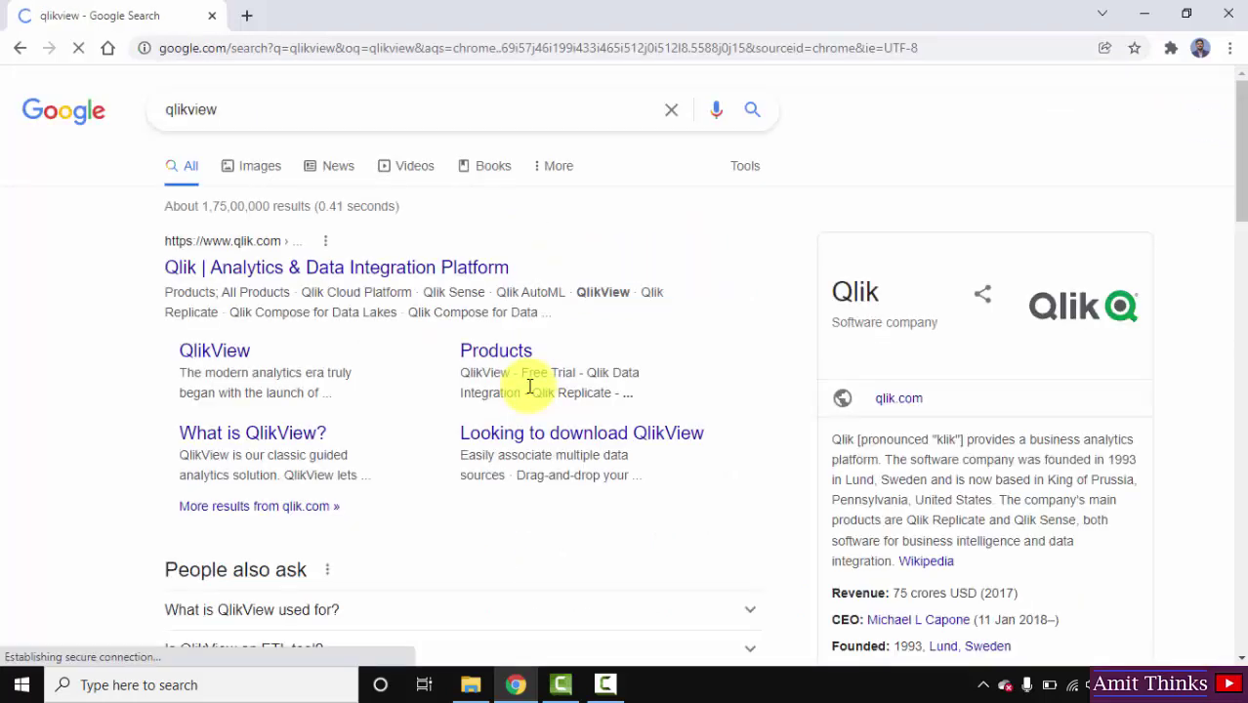
Step: Open Qlik's official site and submit the completed Qlik Sense Business free trial registration form
click(298, 269)
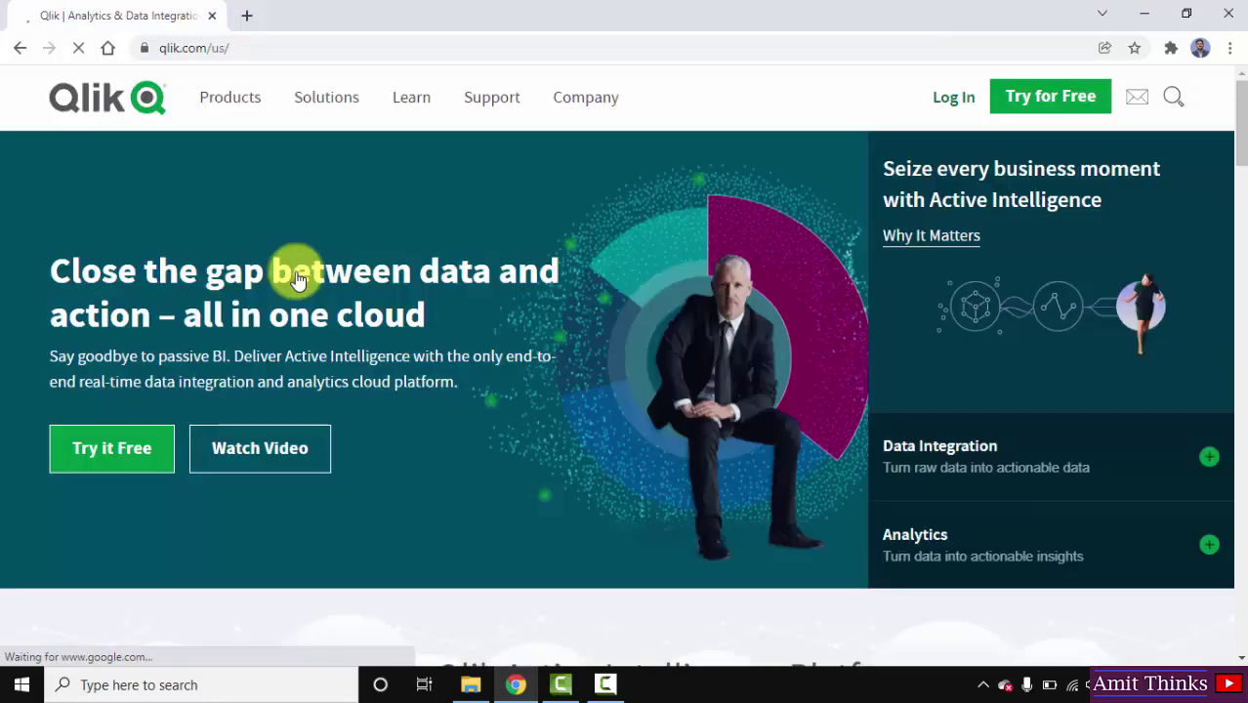
click(79, 463)
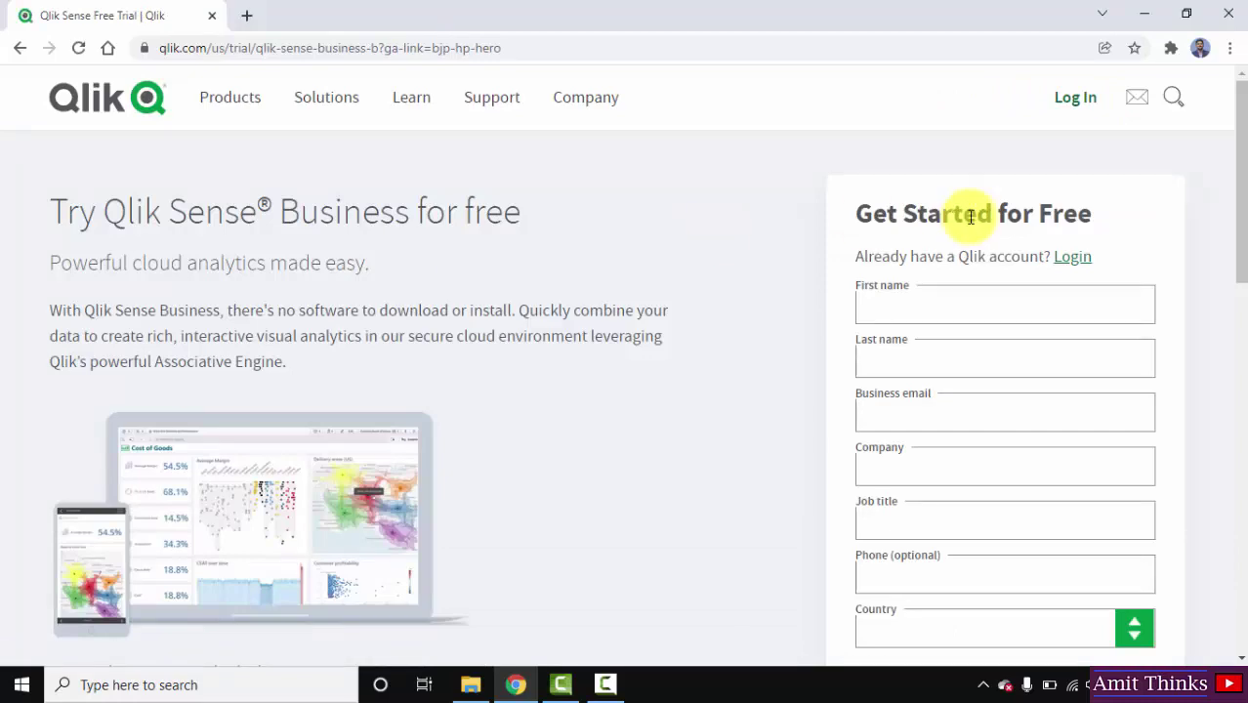
mouse_move(1238, 180)
mouse_down()
mouse_move(1238, 323)
mouse_move(1238, 156)
mouse_up()
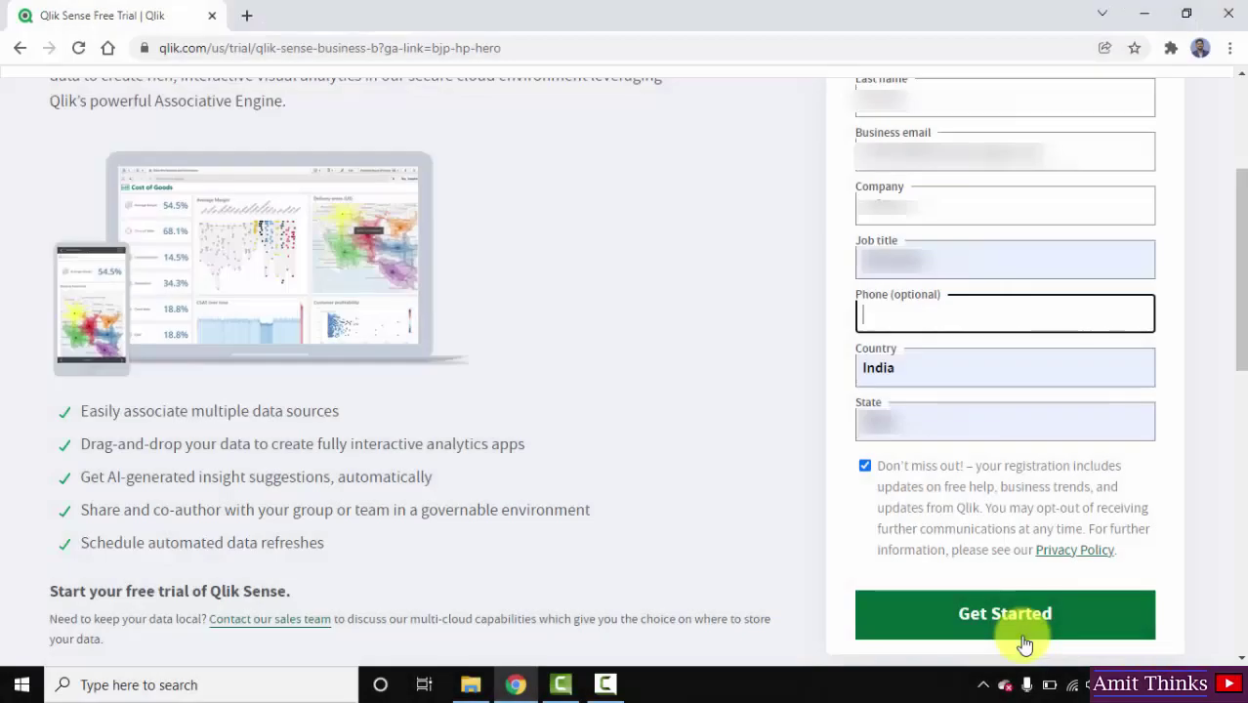
click(1023, 644)
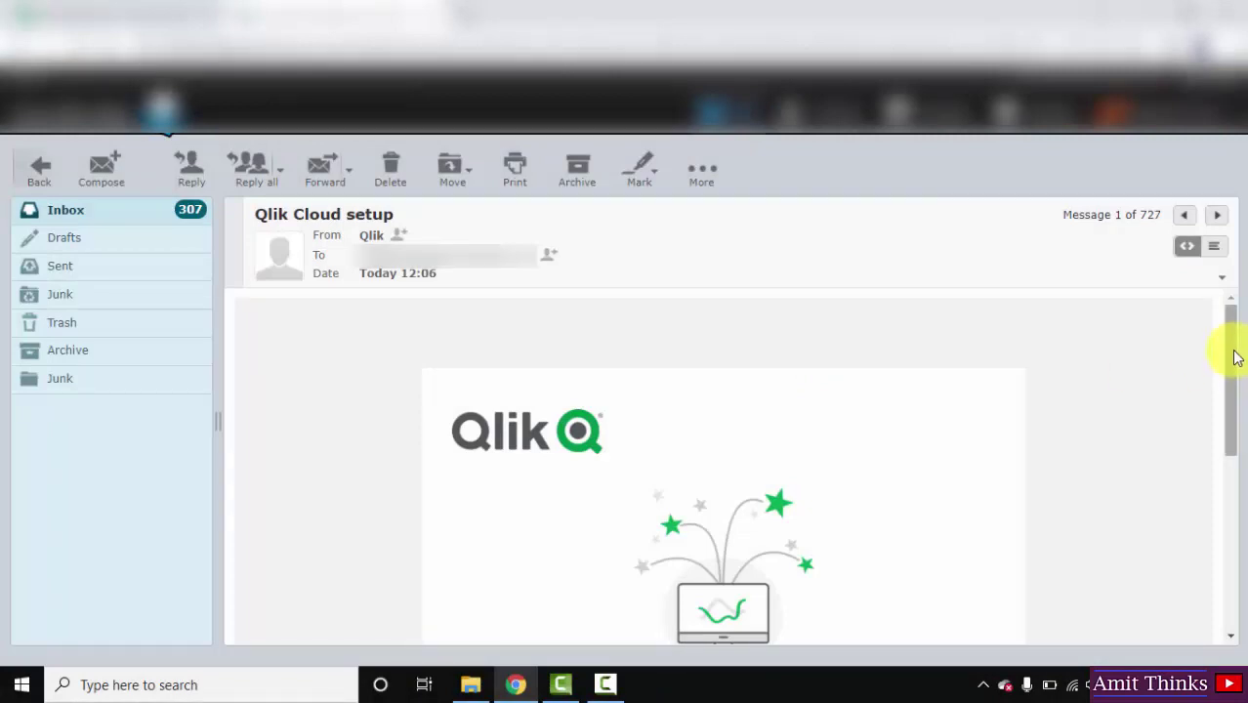
Step: Scroll the Qlik Cloud setup email down to its Let's get started link
drag(1236, 357, 1234, 518)
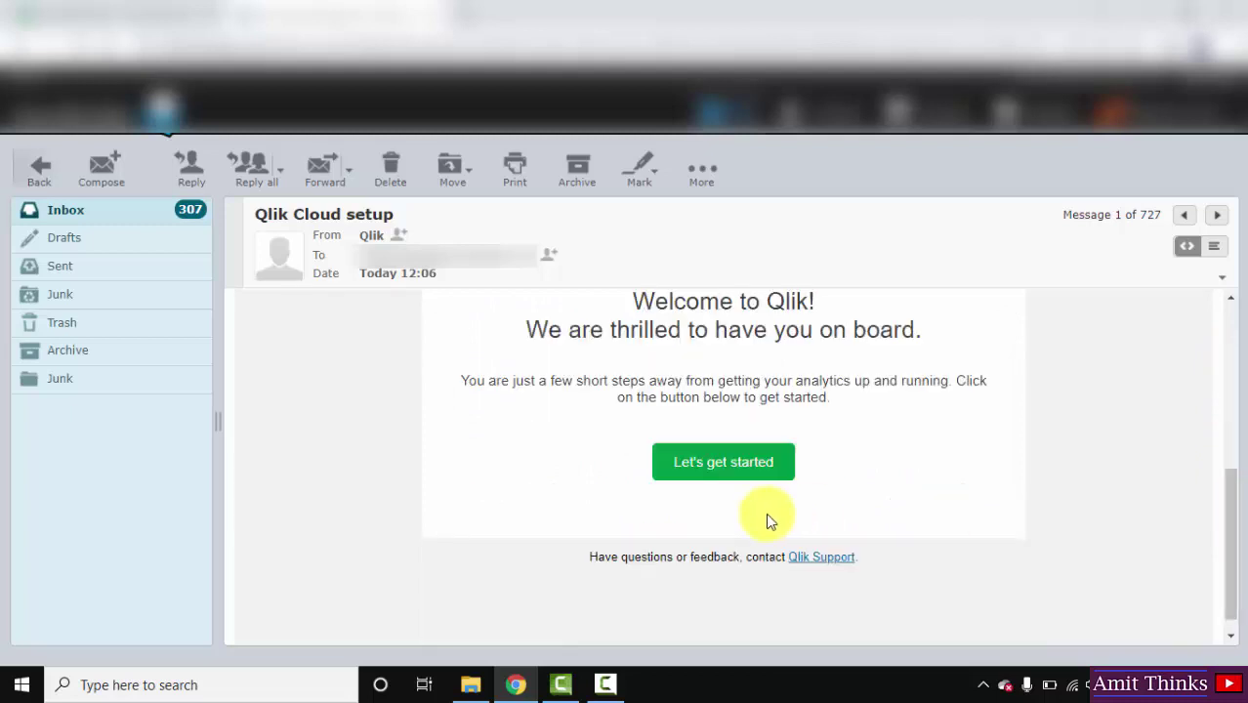
Step: Create the Qlik Cloud account with a new password, accepting the terms and conditions
click(737, 469)
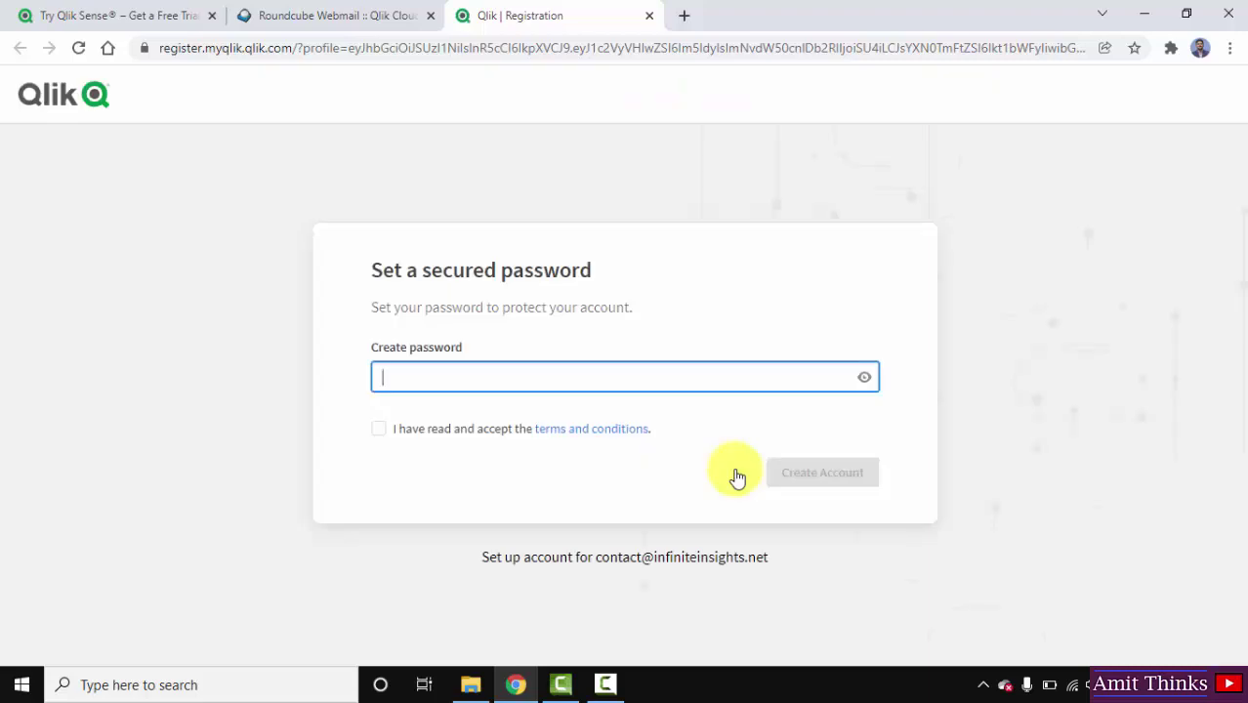
text(***********)
click(737, 478)
click(384, 437)
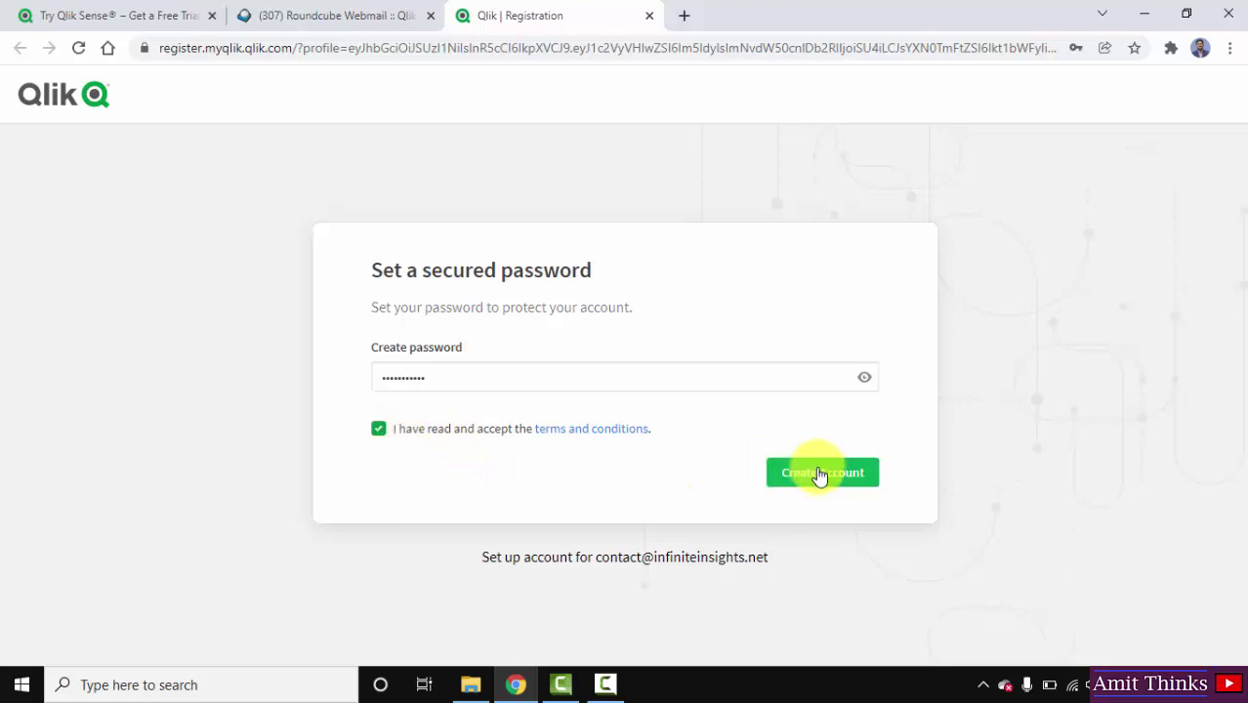
click(818, 475)
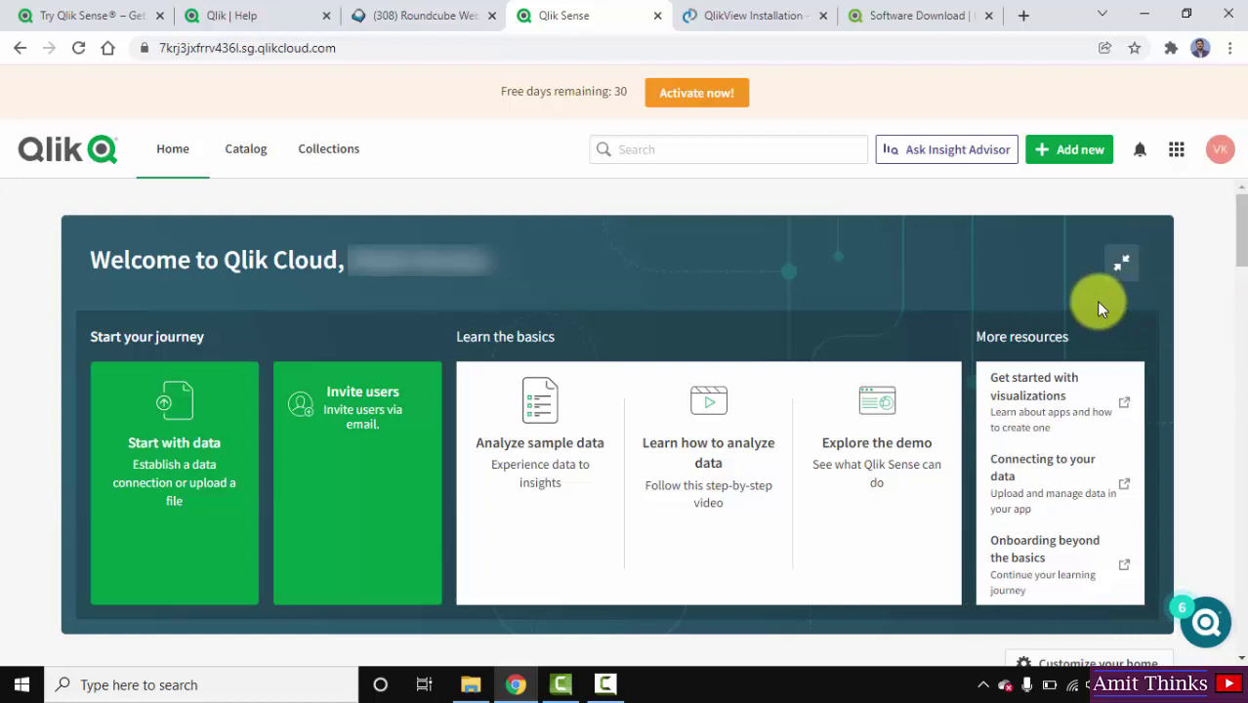
Step: Load qlik.com in a new tab and go to its Support > Downloads page
click(1023, 16)
text(qlik.com)
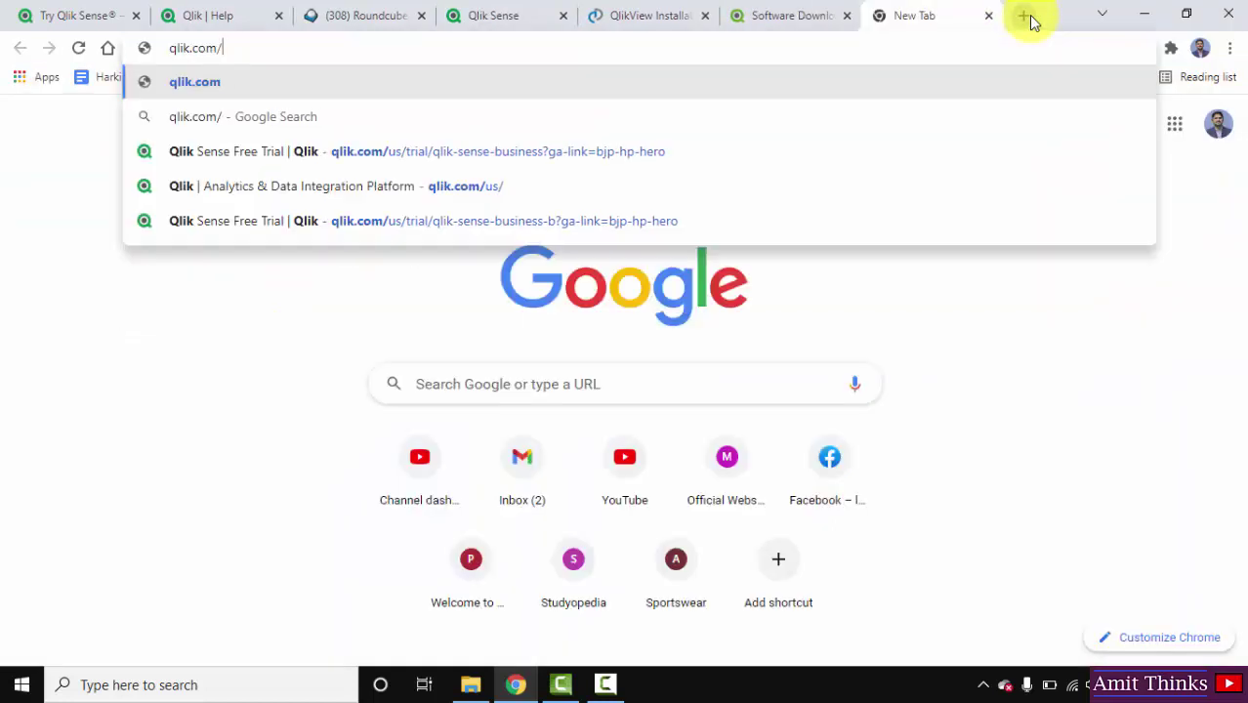
key(Return)
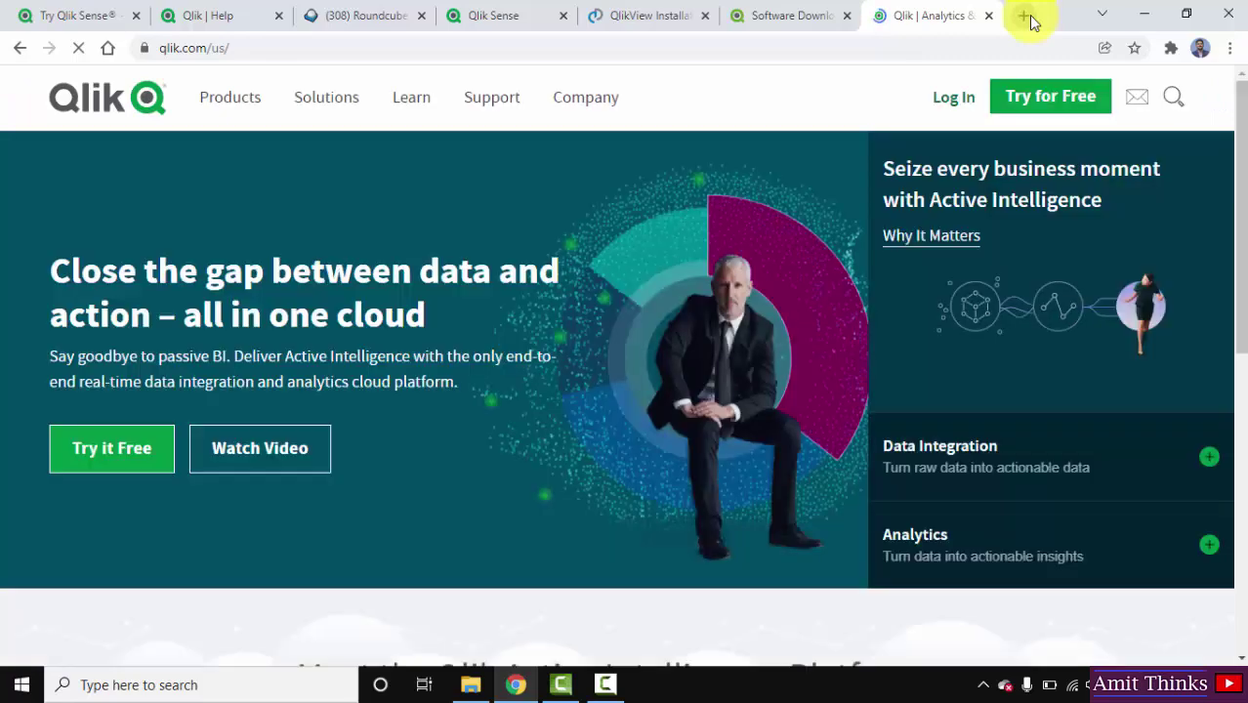
mouse_move(503, 97)
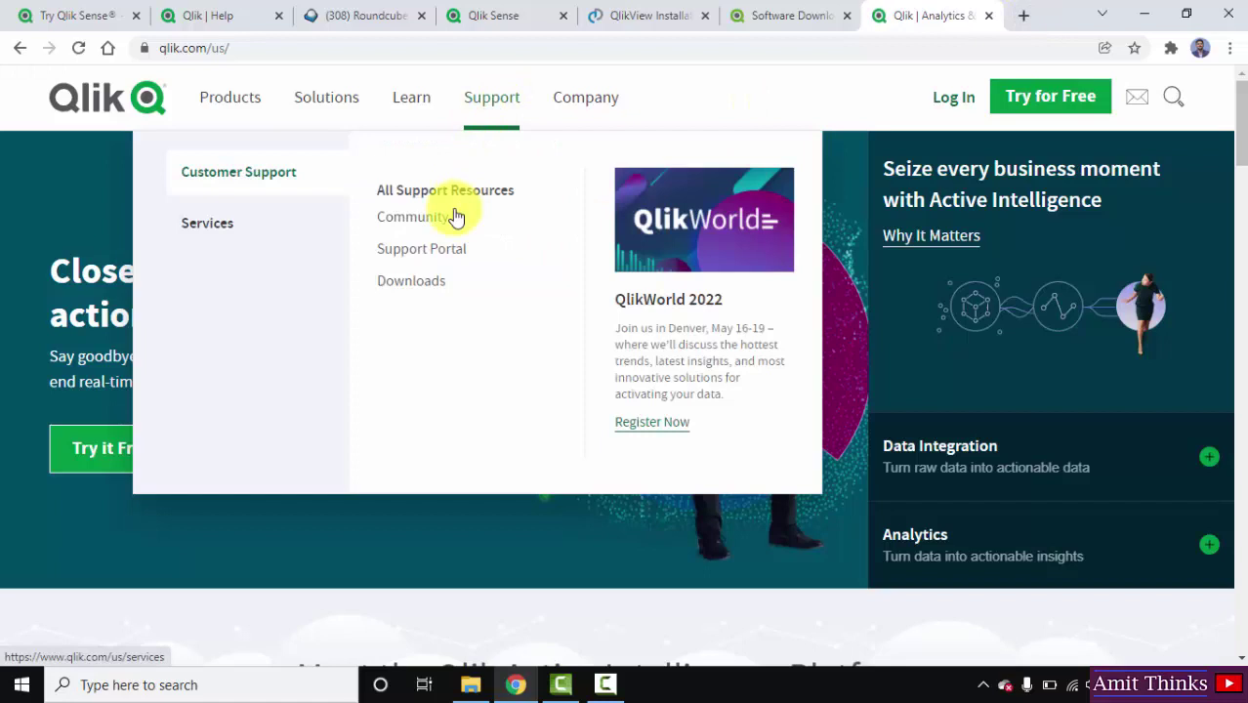
click(424, 282)
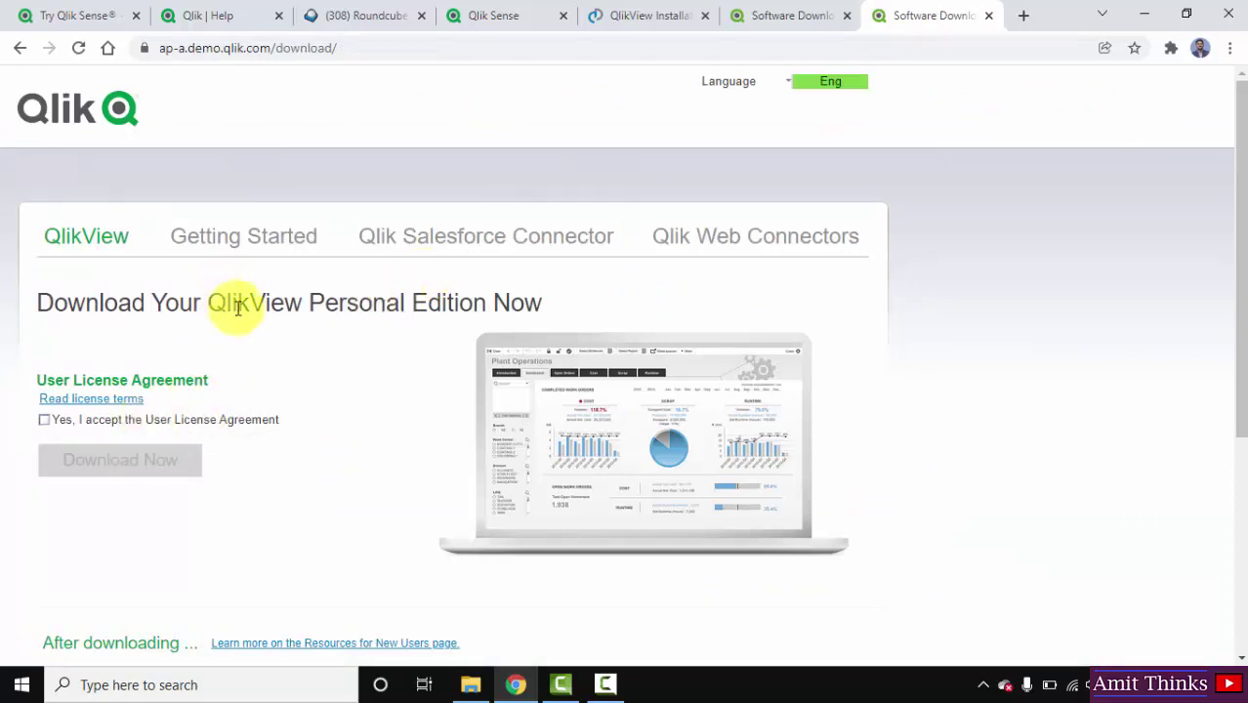
Step: Accept the license, download QlikView Personal Edition, run the installer, and minimise Chrome
click(45, 422)
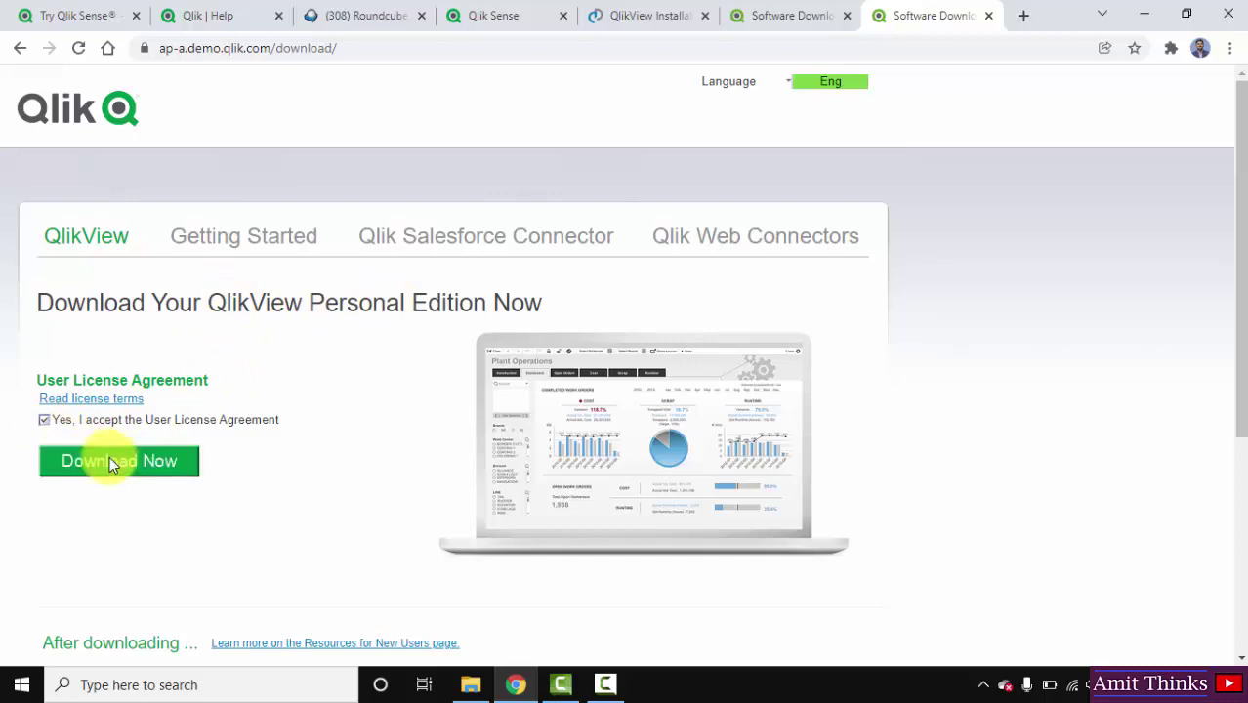
click(166, 477)
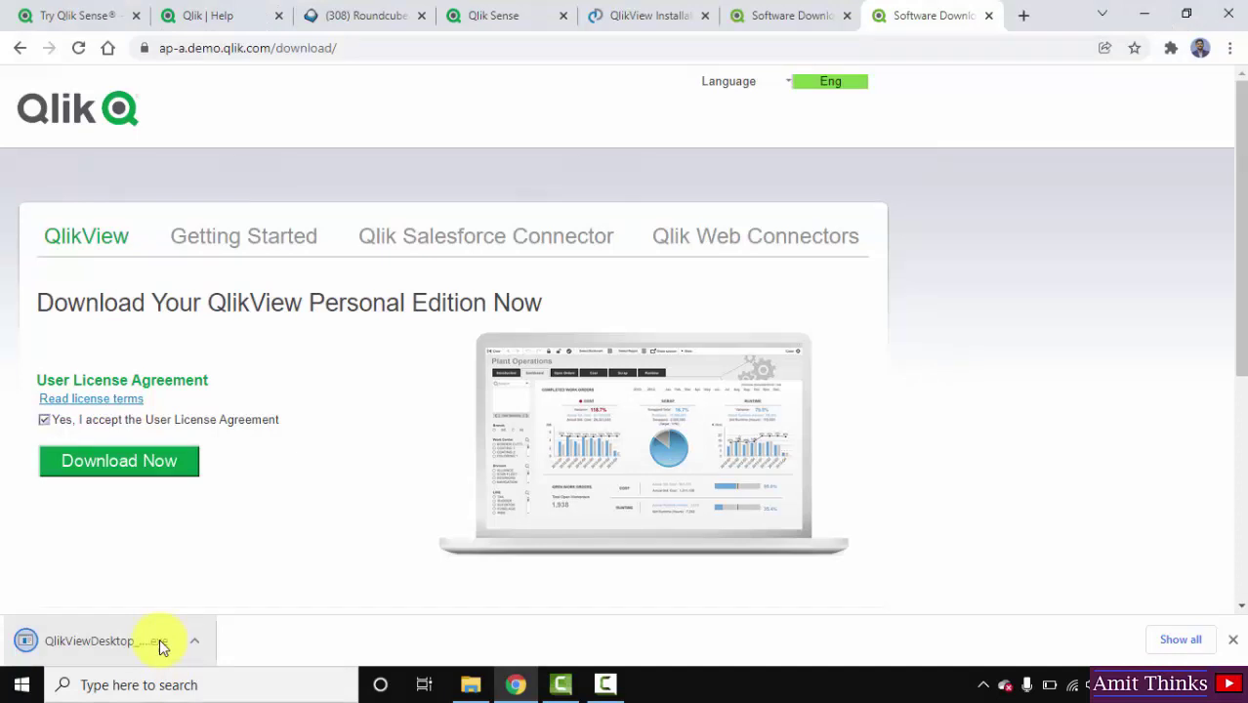
click(159, 638)
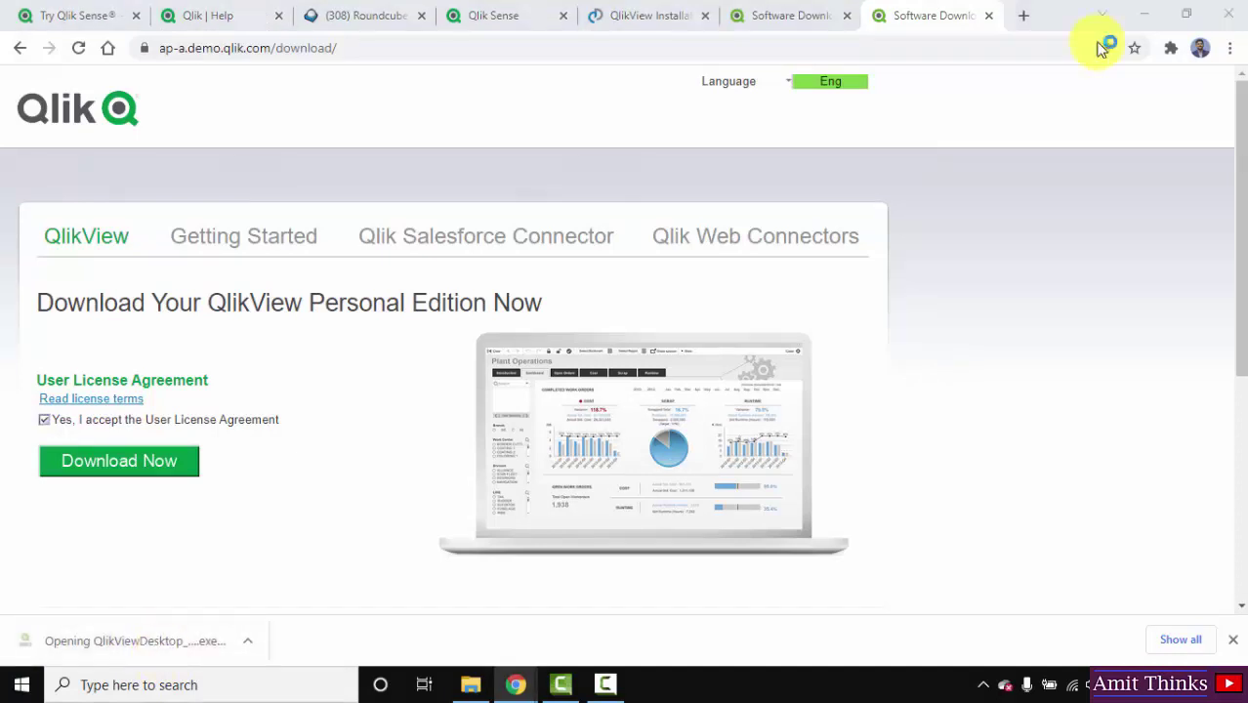
click(1144, 14)
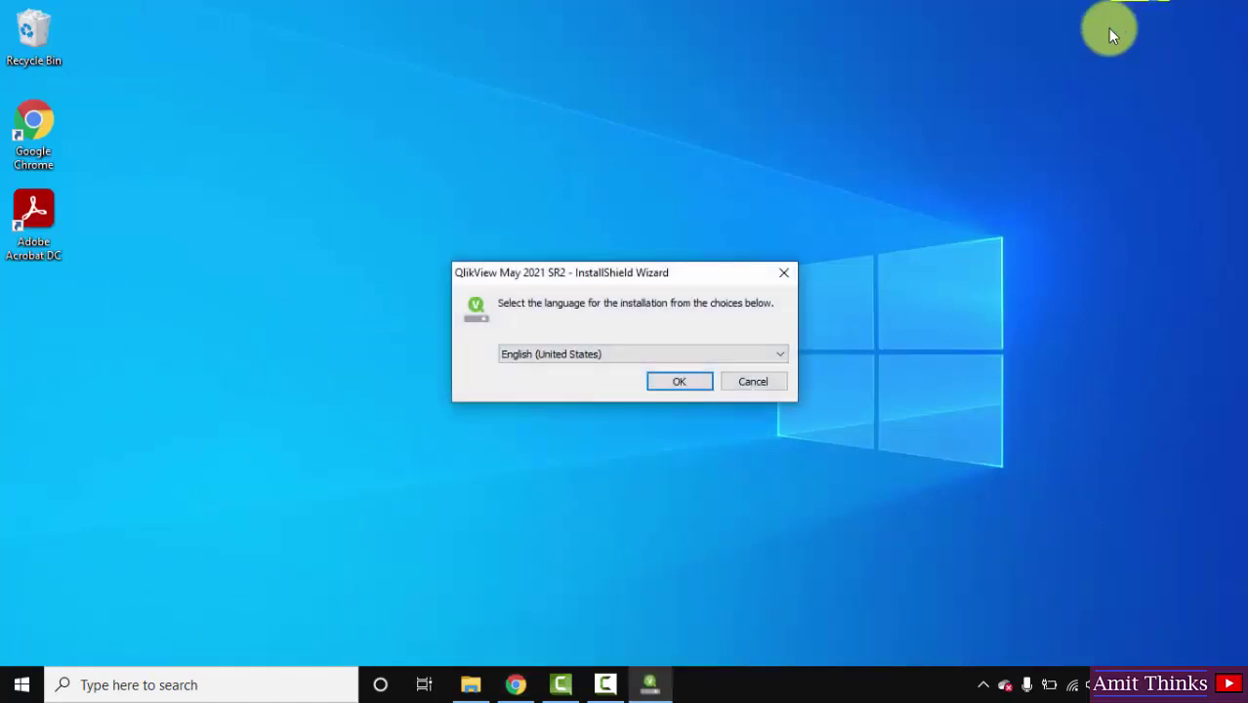
Step: Confirm English (United States) as the QlikView installer language
click(566, 353)
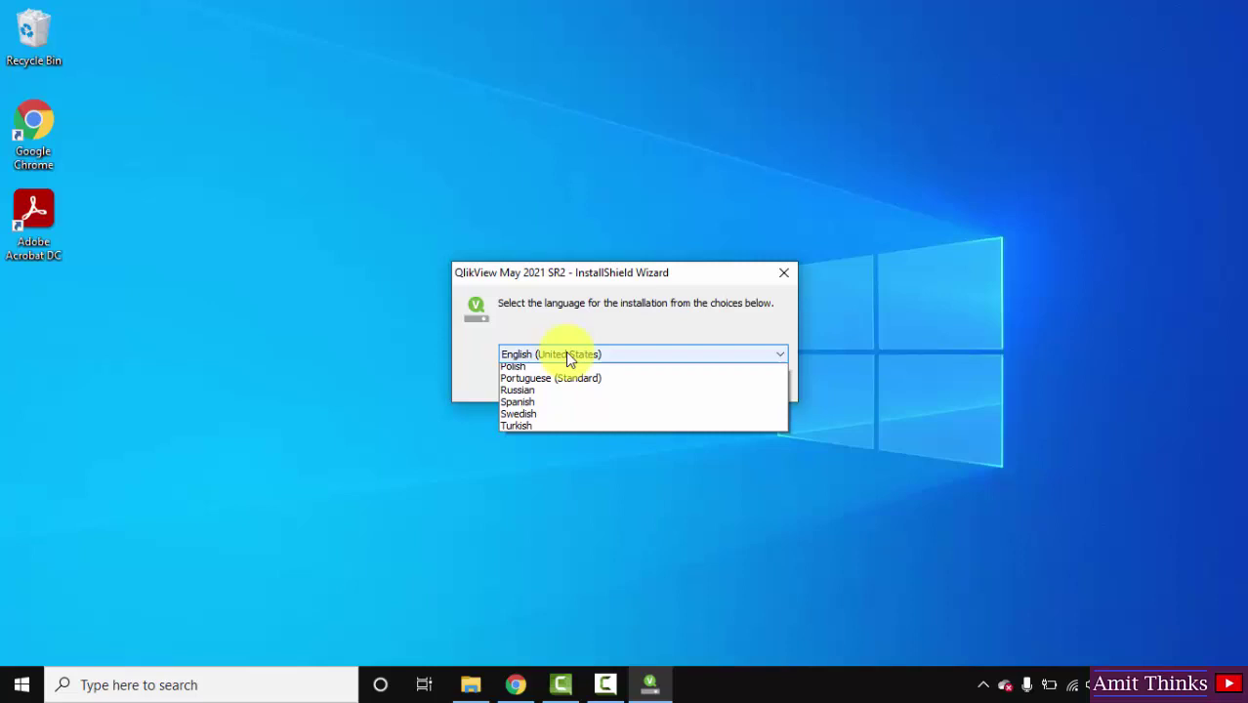
click(565, 354)
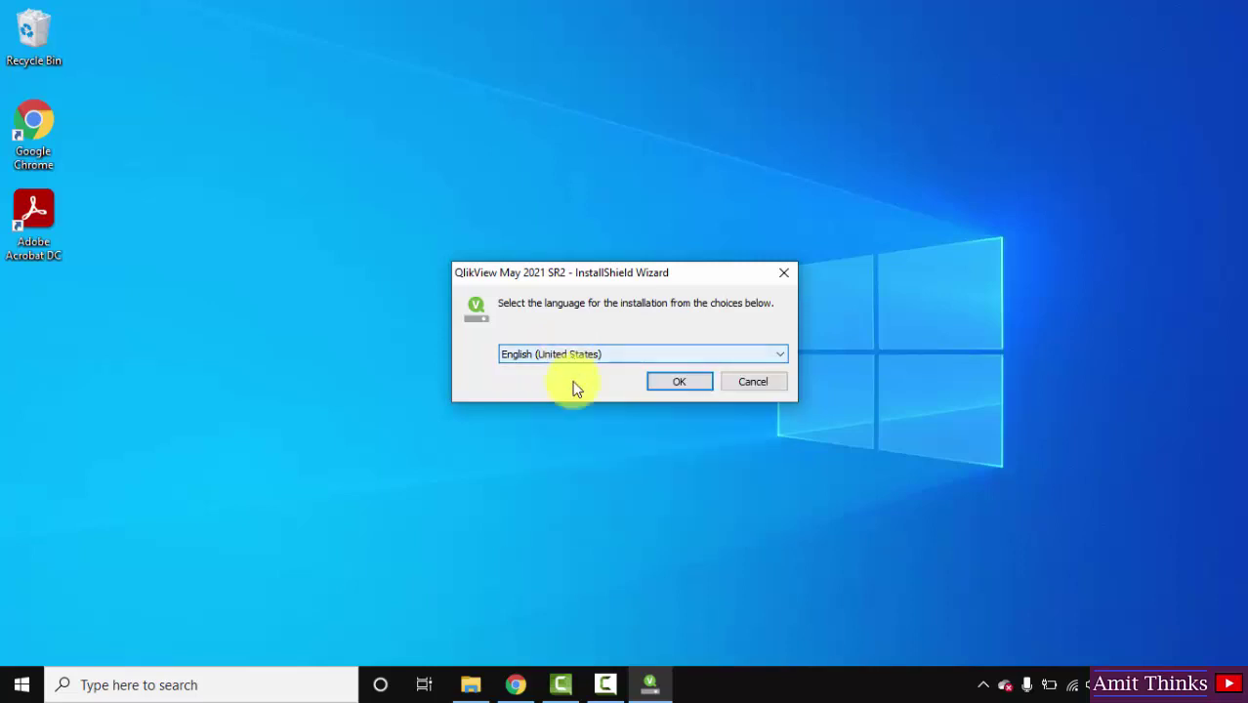
click(673, 381)
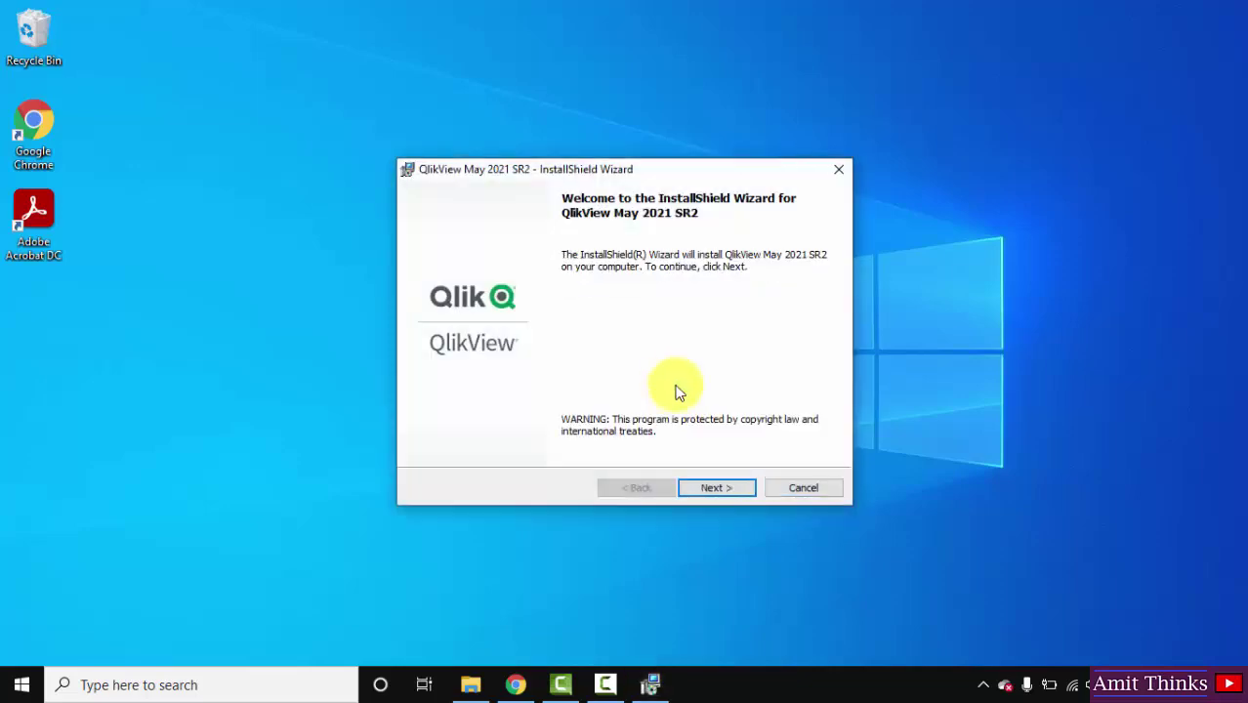
Step: Move past the welcome page and accept the QlikView license agreement
click(712, 485)
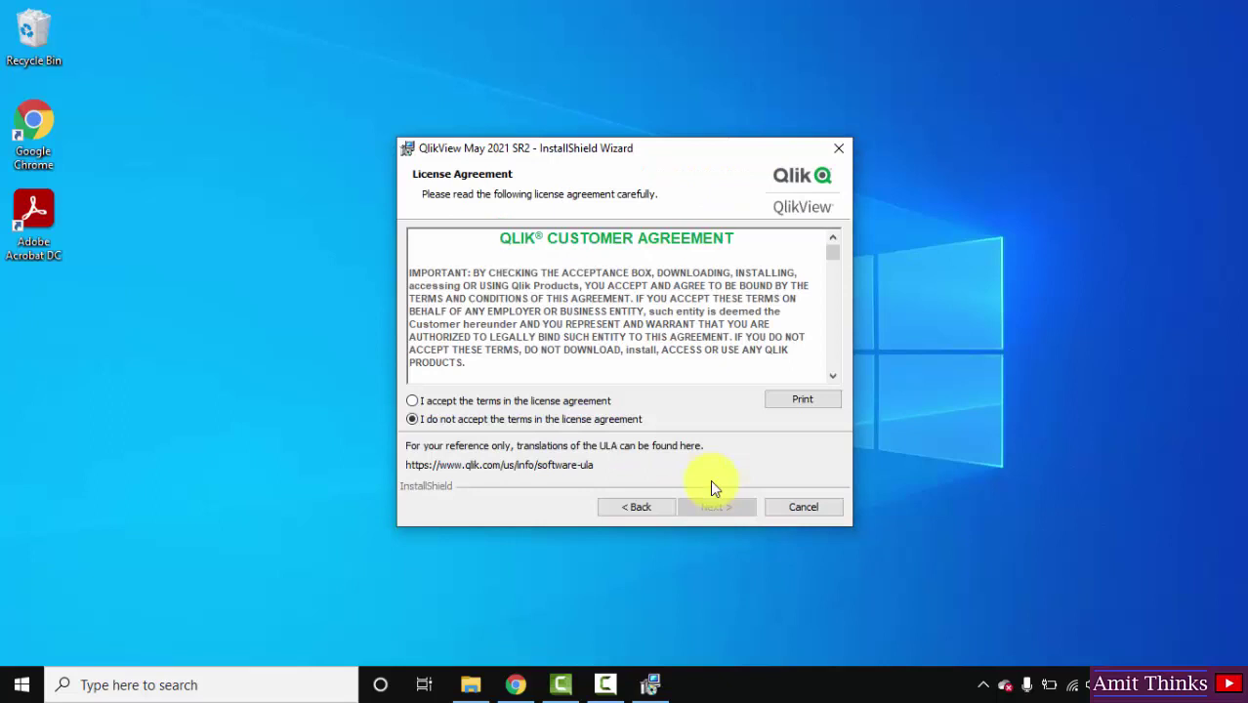
click(427, 403)
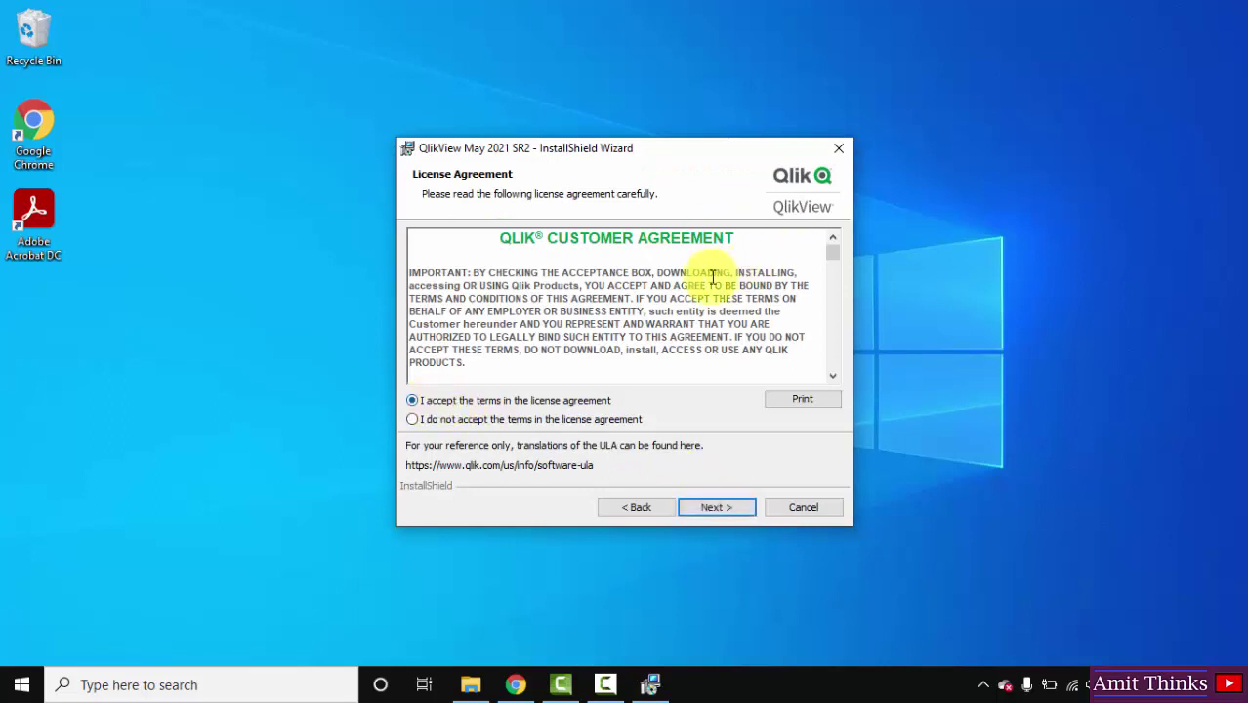
click(710, 503)
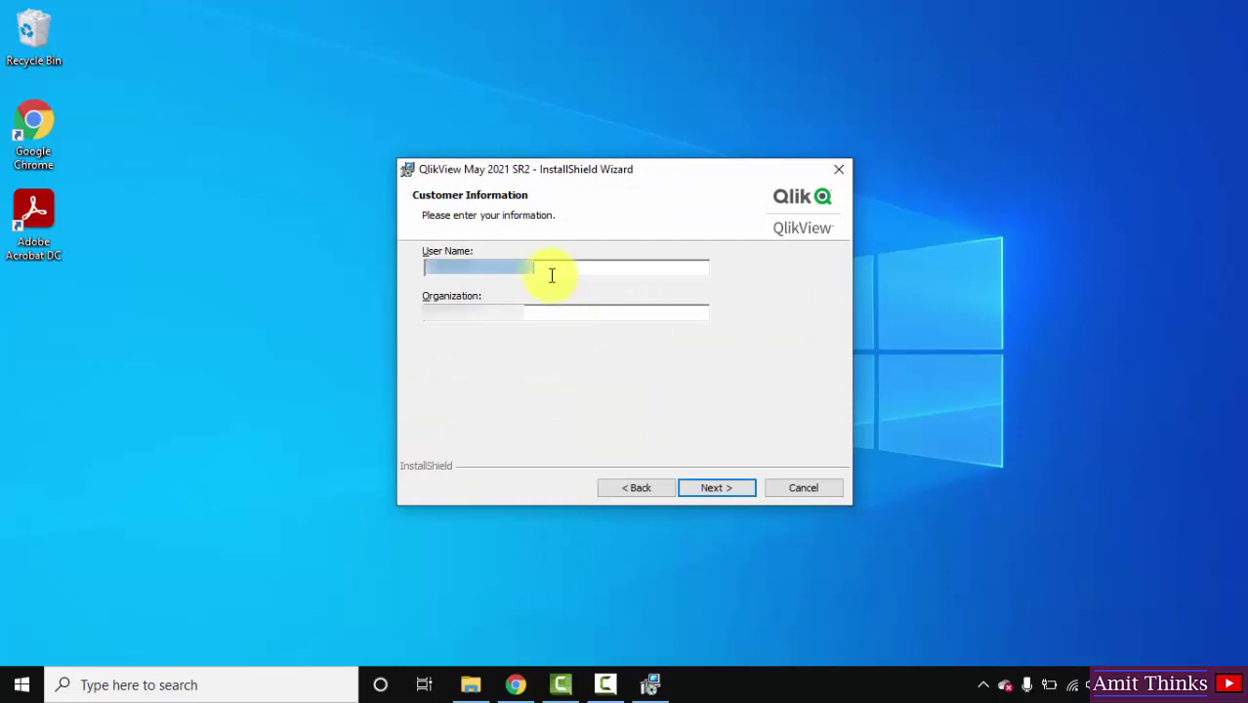
Step: Keep the customer details and the default C:\Program Files\QlikView\ destination folder
click(529, 308)
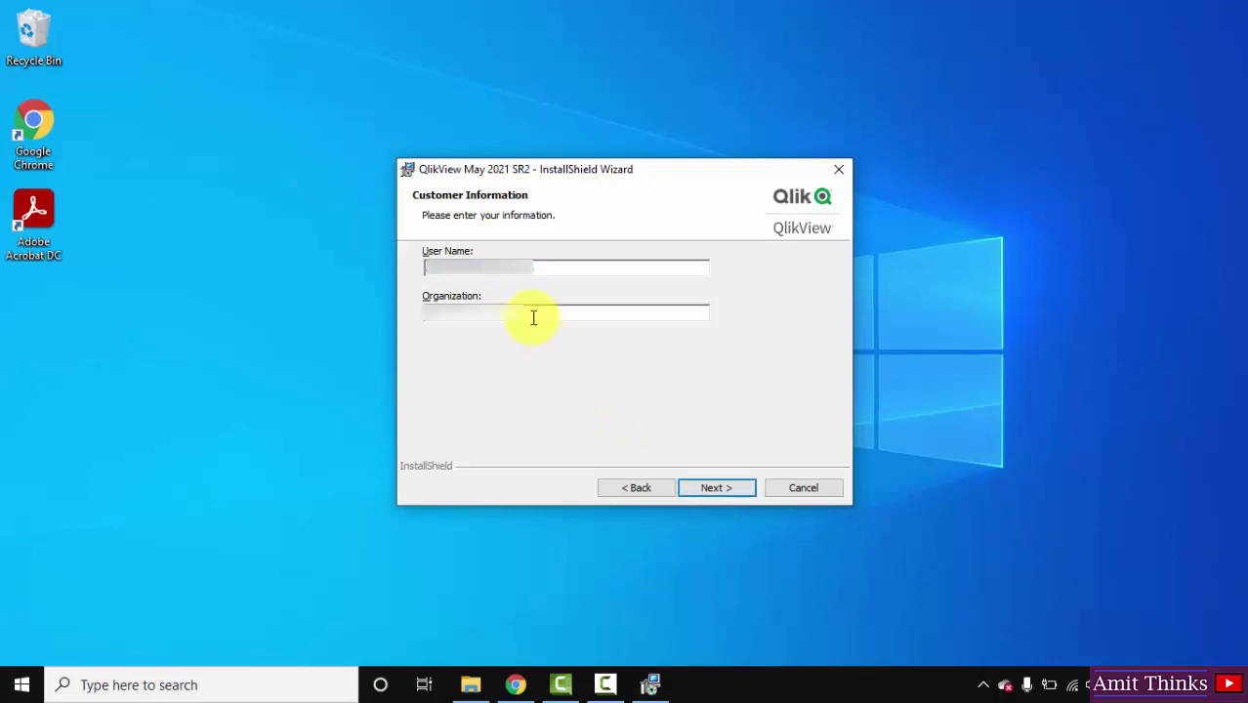
click(717, 487)
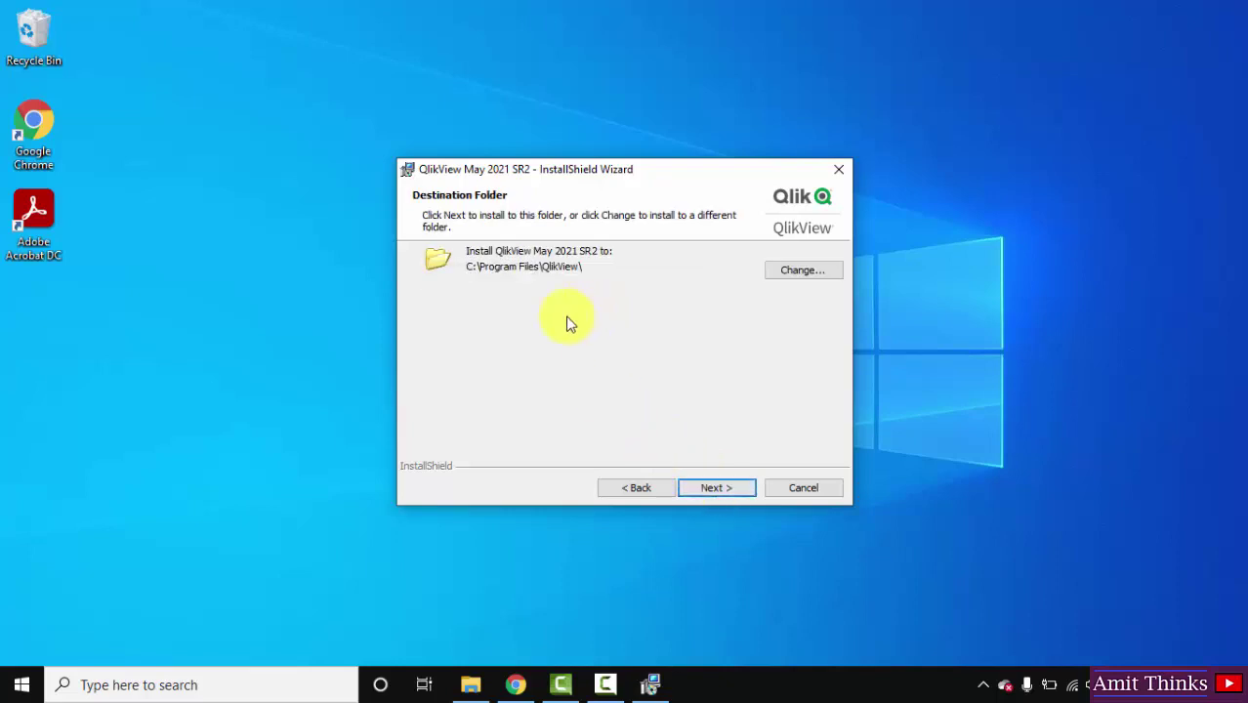
click(795, 272)
click(733, 489)
click(731, 487)
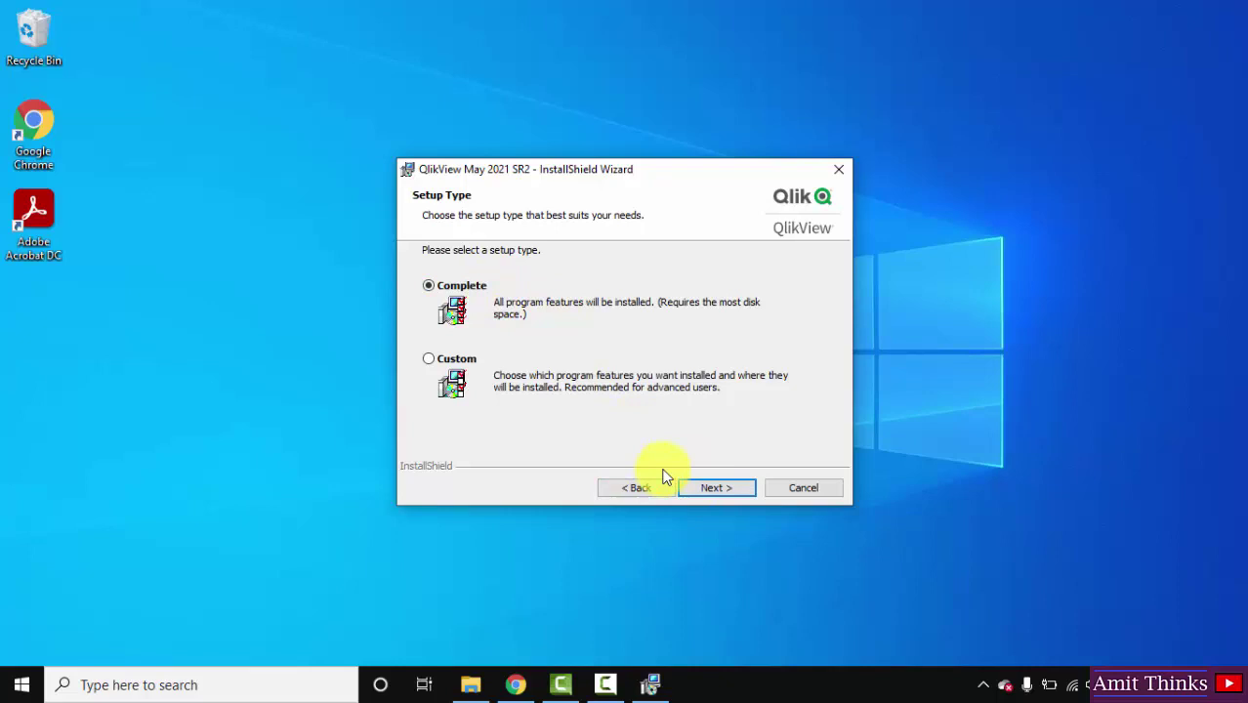
Step: Install QlikView May 2021 SR2 using the Complete setup type
click(723, 483)
click(723, 485)
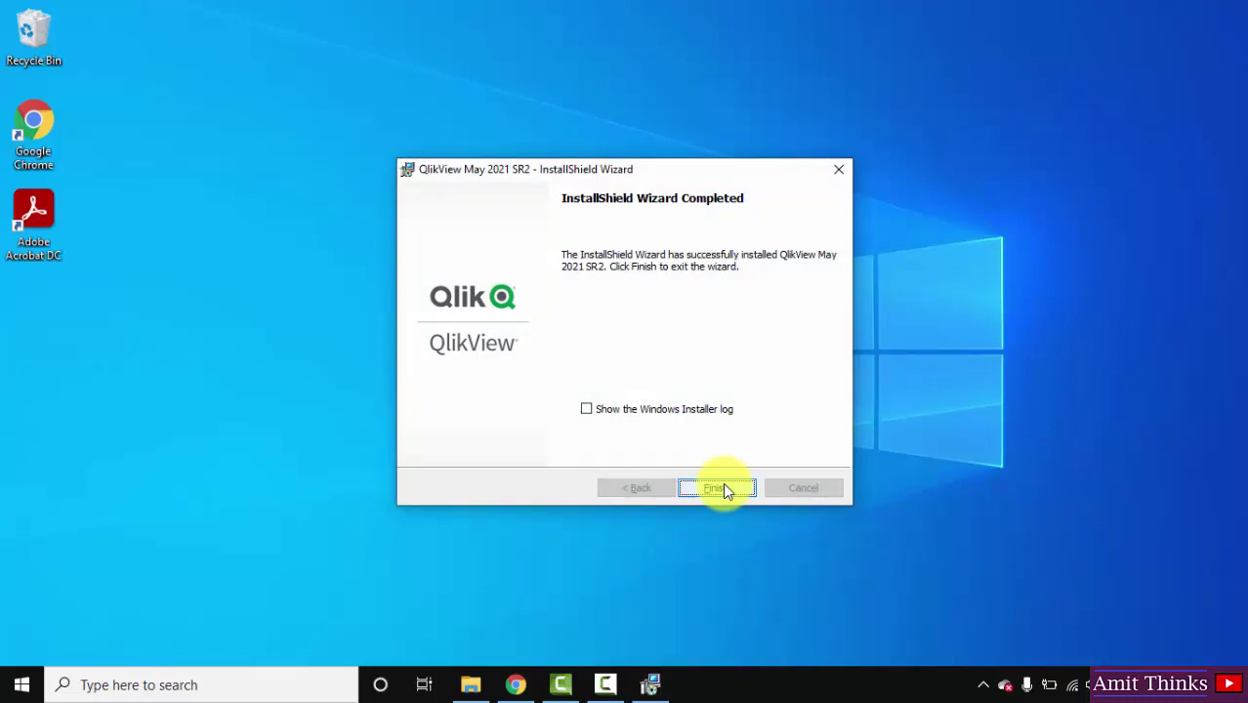
Step: Finish the wizard and launch QlikView 12 by searching 'qlikv' in the Start menu
click(718, 488)
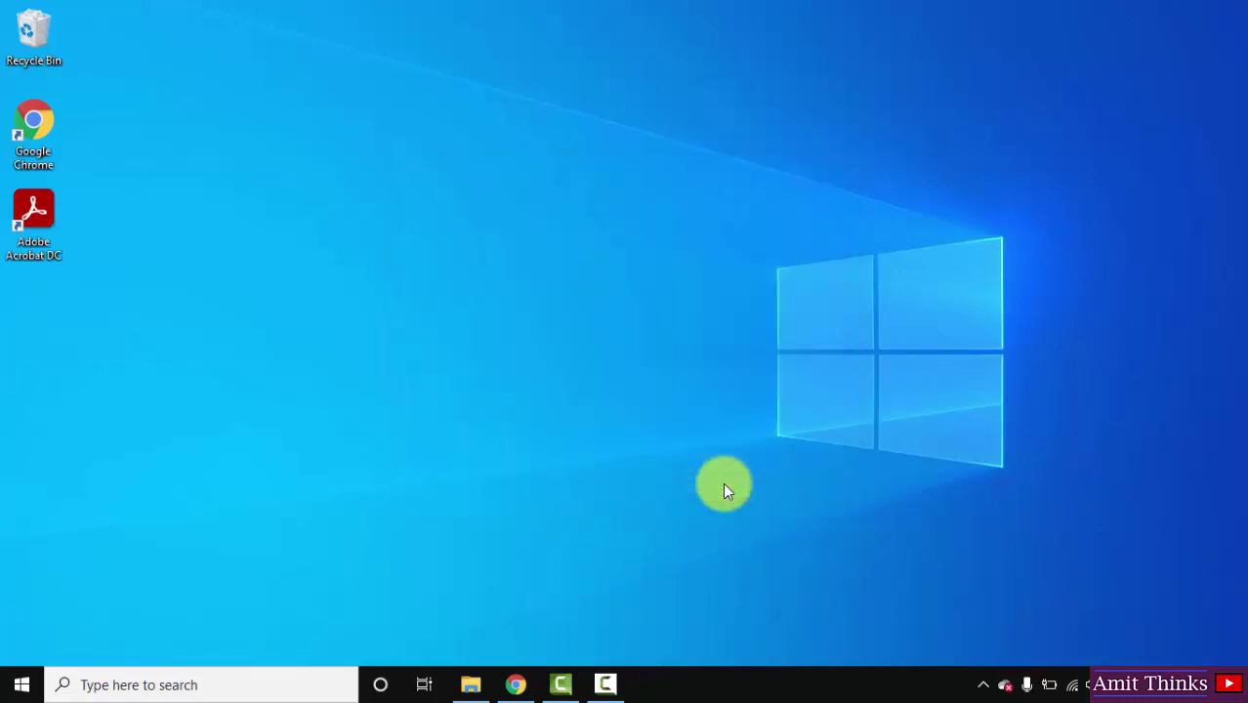
click(9, 686)
text(qlikv)
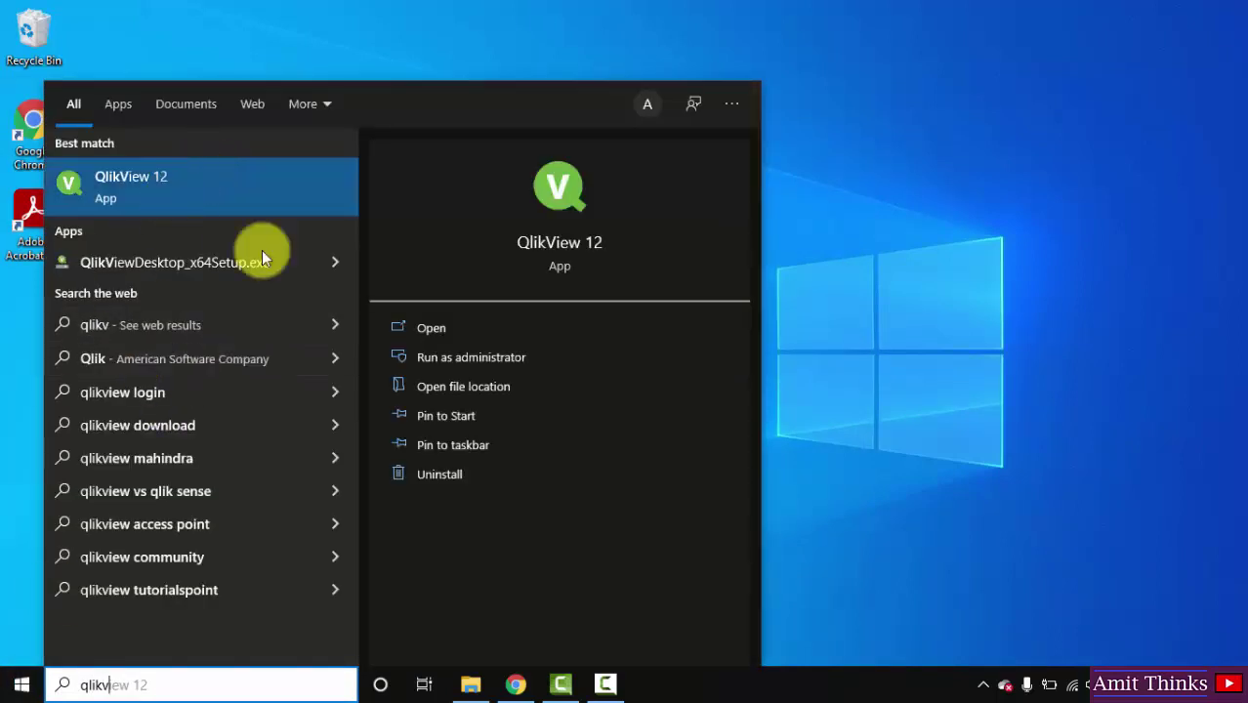
click(435, 329)
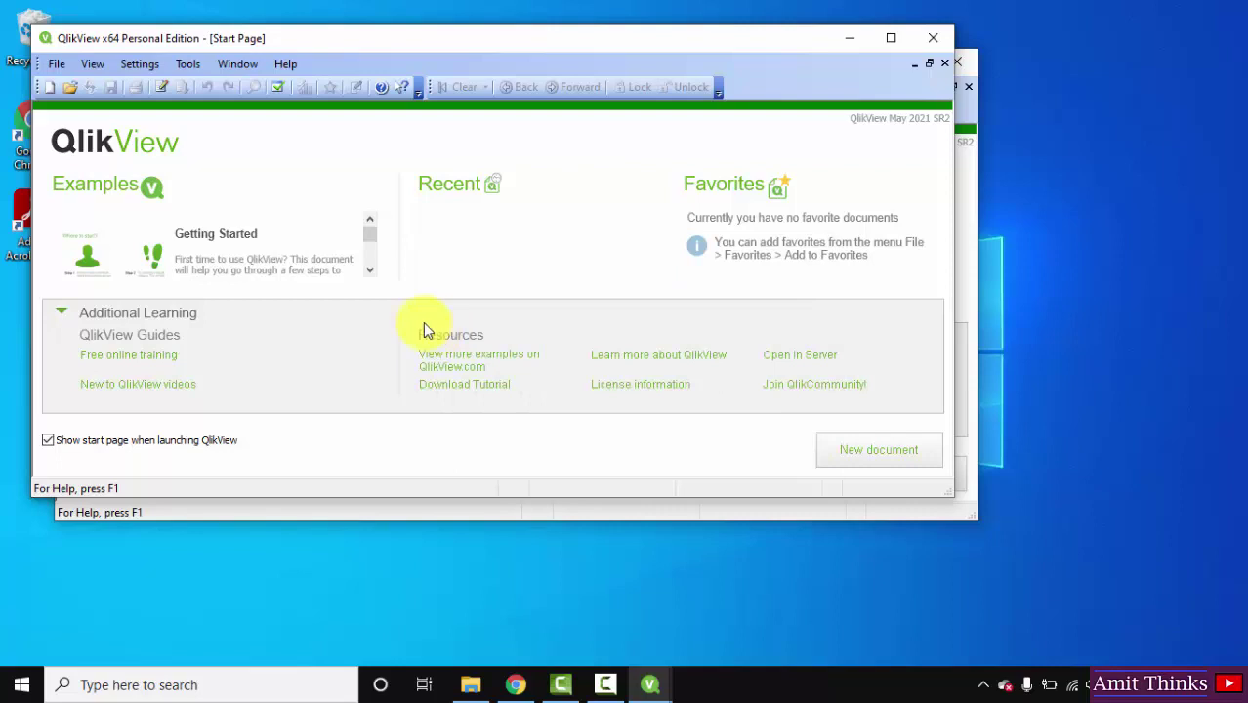
Step: Maximize the QlikView window so the Start Page fills the screen
click(892, 38)
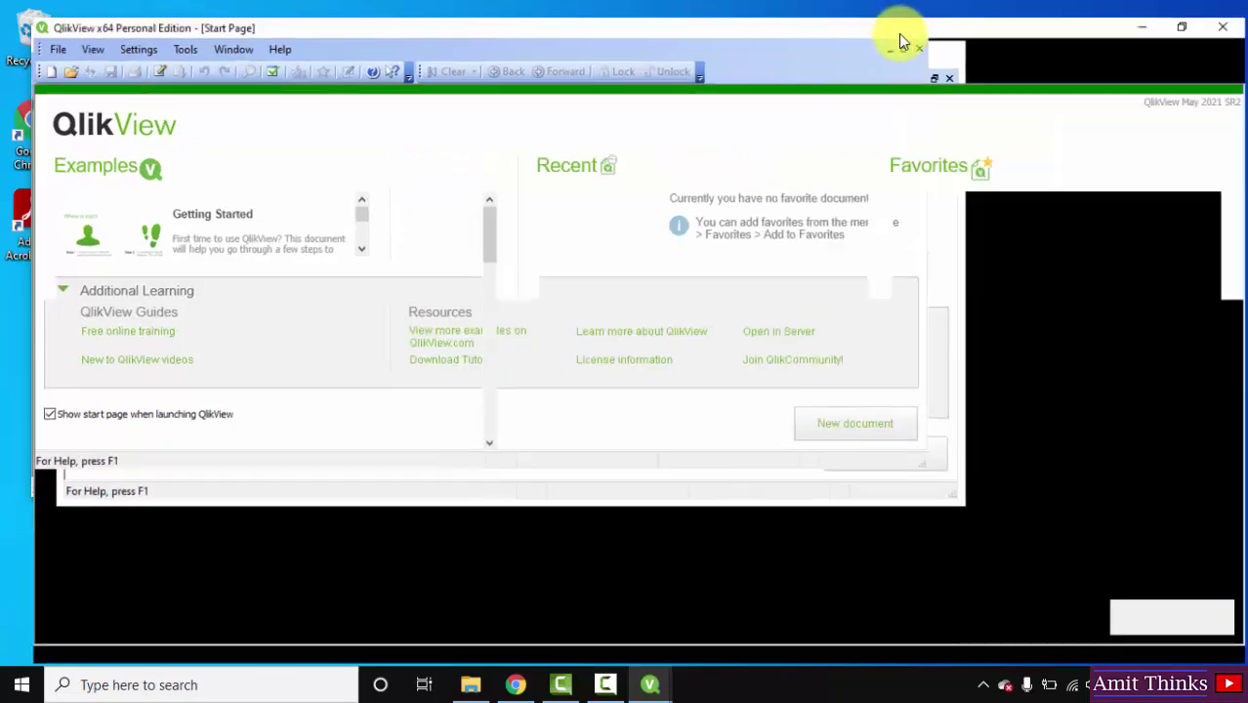